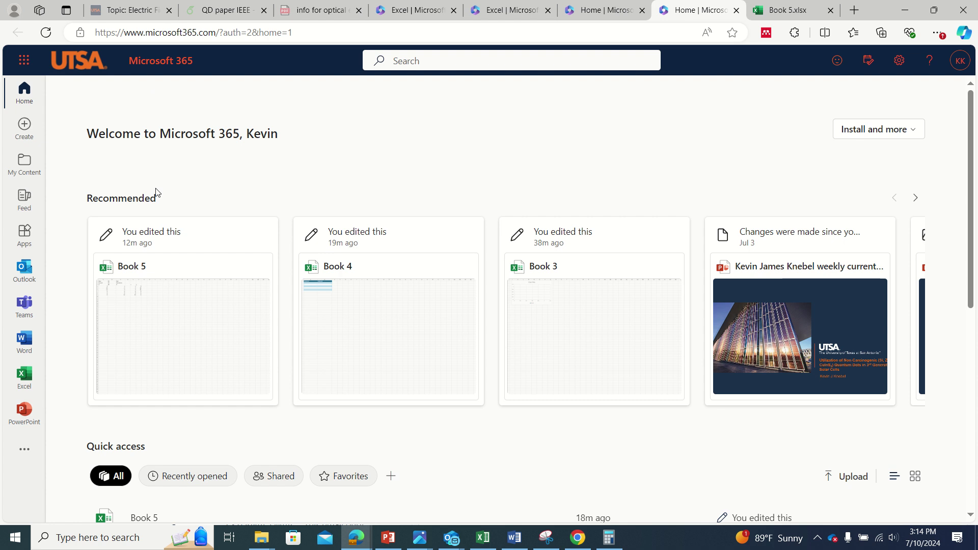
# - Open the Microsoft 365 home page from the app launcher and show the available app installation options
pyautogui.click(24, 61)
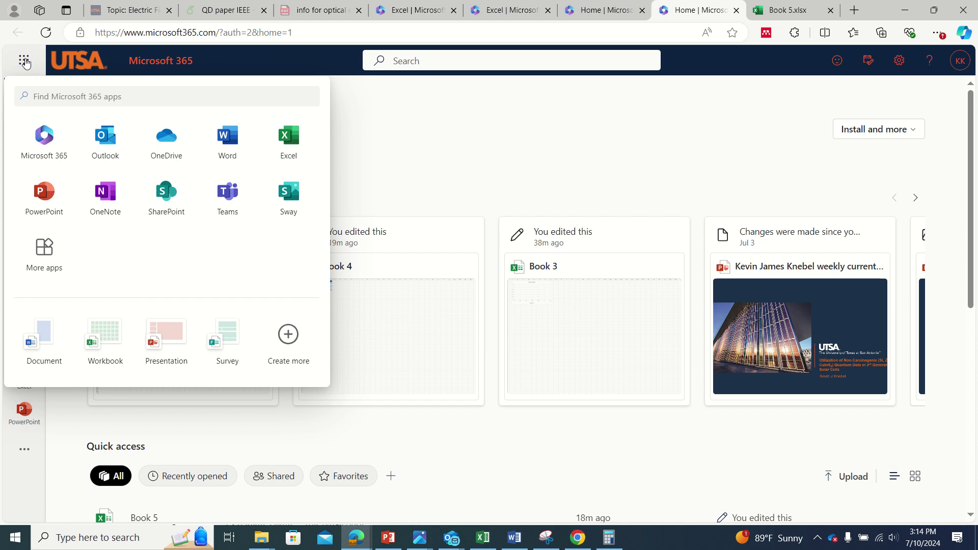
pyautogui.click(43, 153)
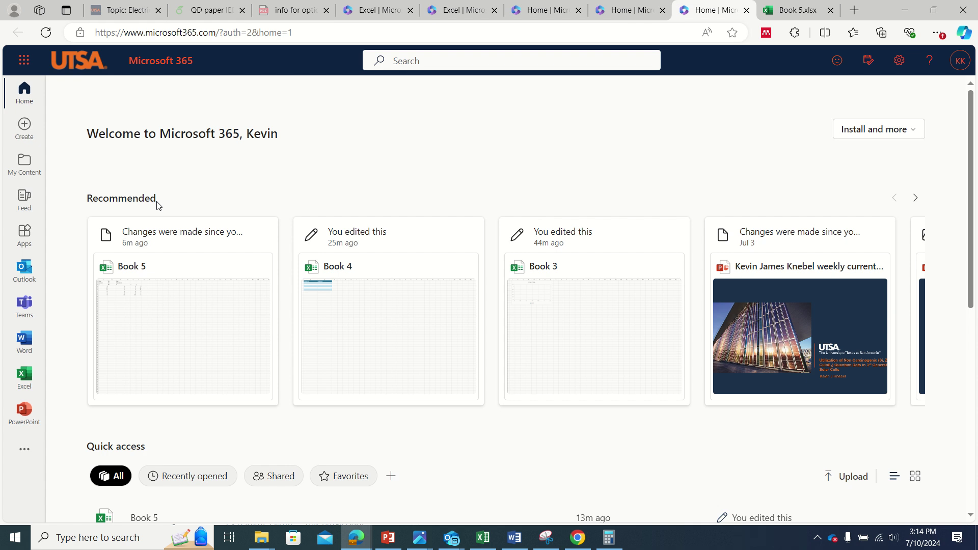
pyautogui.click(905, 134)
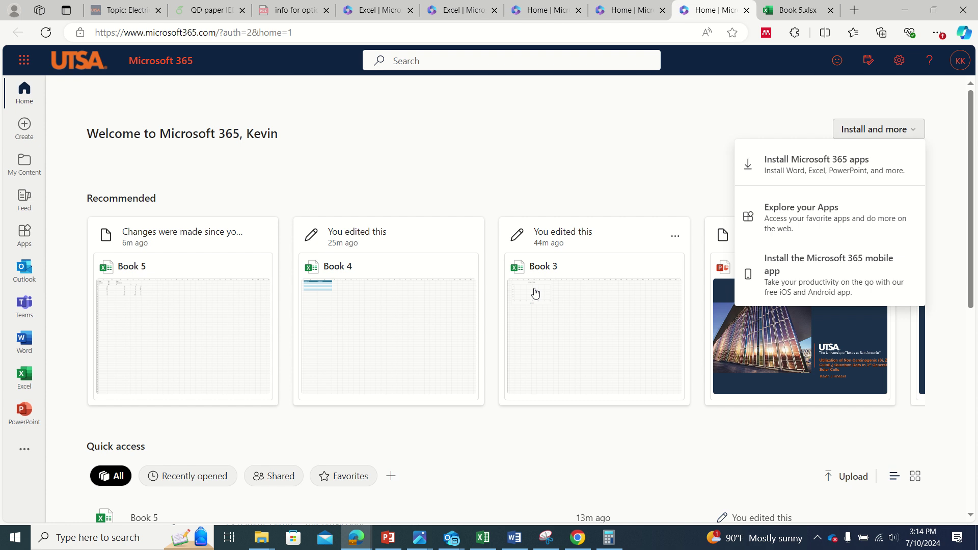
# - Switch to the desktop Excel application, look over its chart insertion options, and close it
pyautogui.click(483, 543)
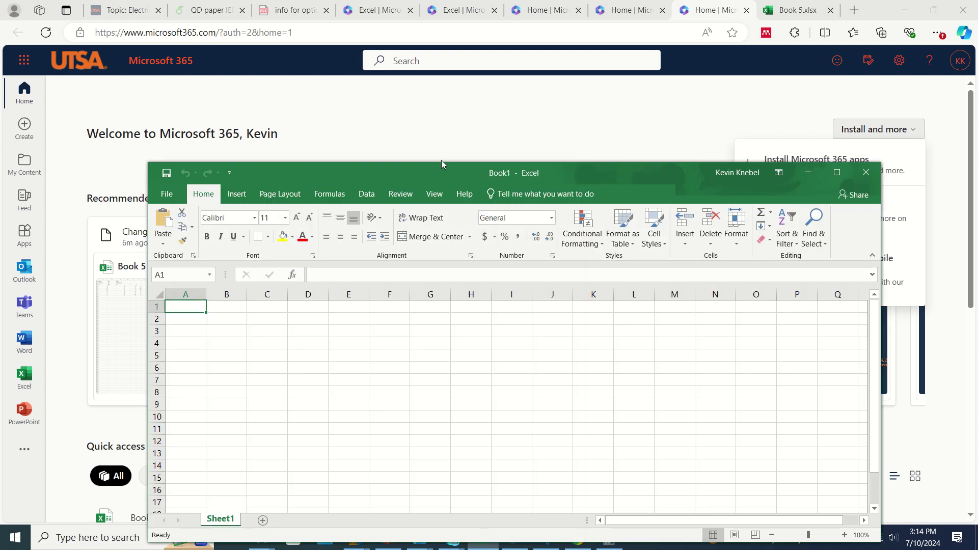
pyautogui.moveTo(441, 161); pyautogui.dragTo(455, 86)
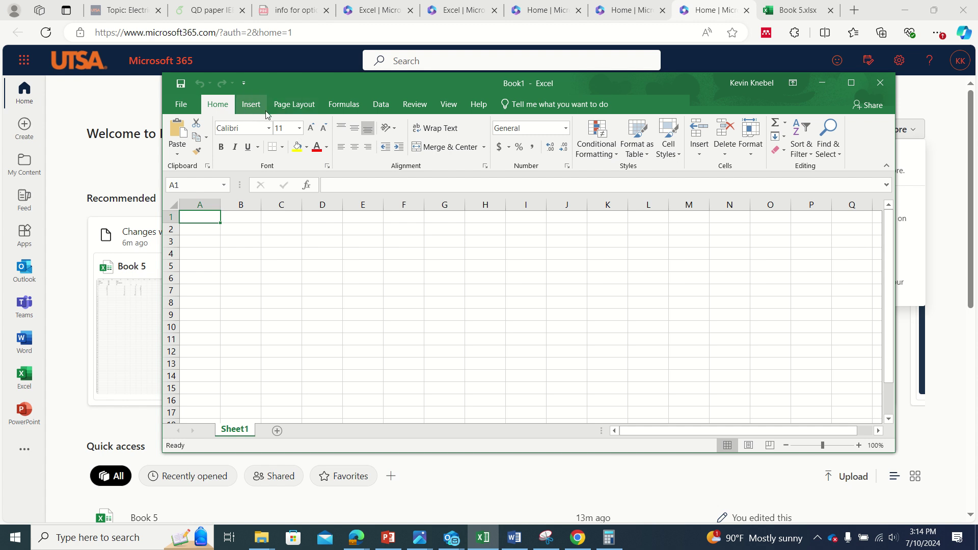
pyautogui.click(251, 105)
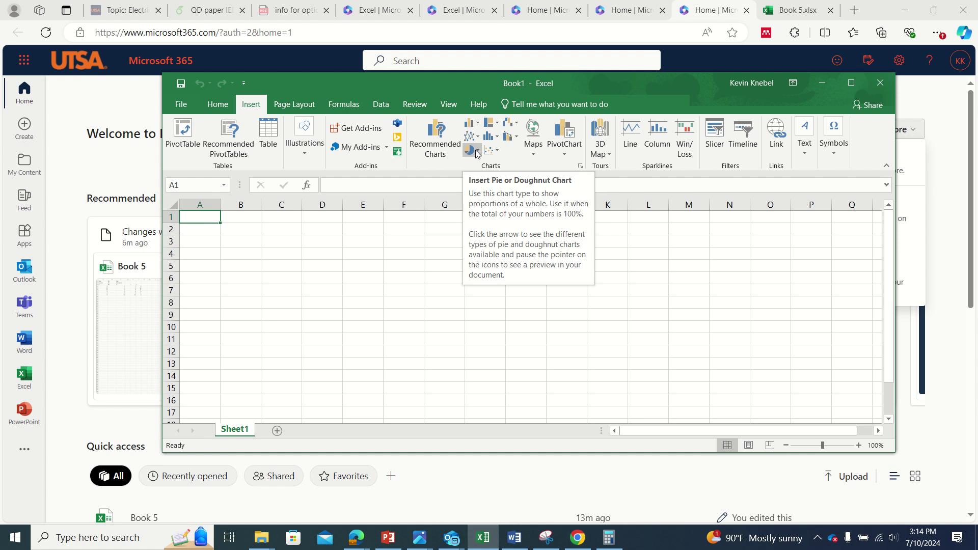
pyautogui.click(882, 84)
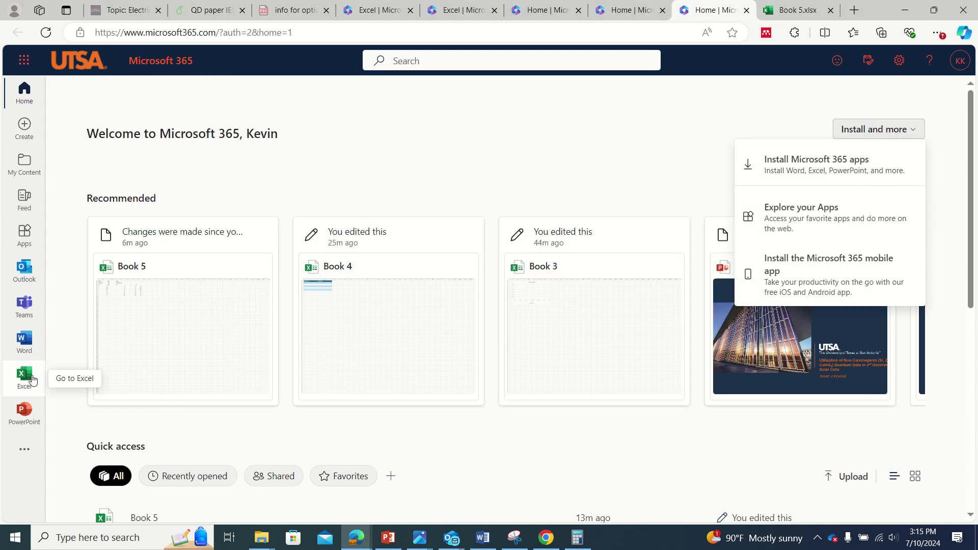
# - Go to Excel for the web and open the recent workbook Book 5
pyautogui.click(31, 378)
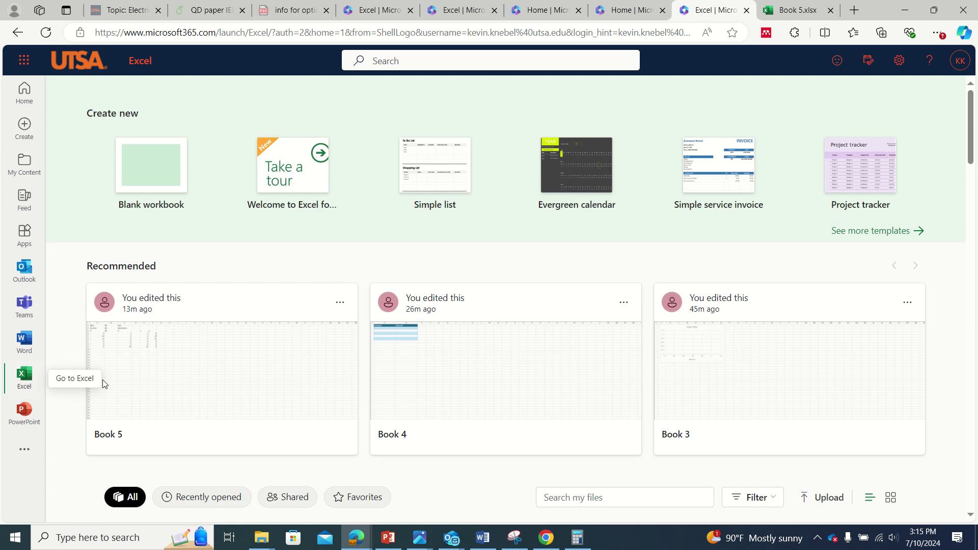
pyautogui.click(168, 389)
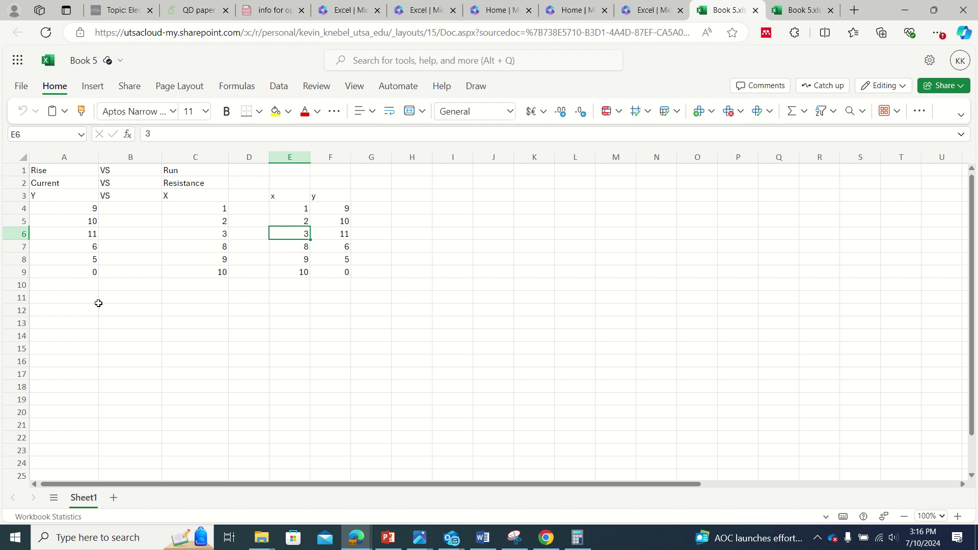
# - Clear the contents of columns E and F
pyautogui.click(289, 157)
pyautogui.moveTo(300, 172); pyautogui.dragTo(342, 185)
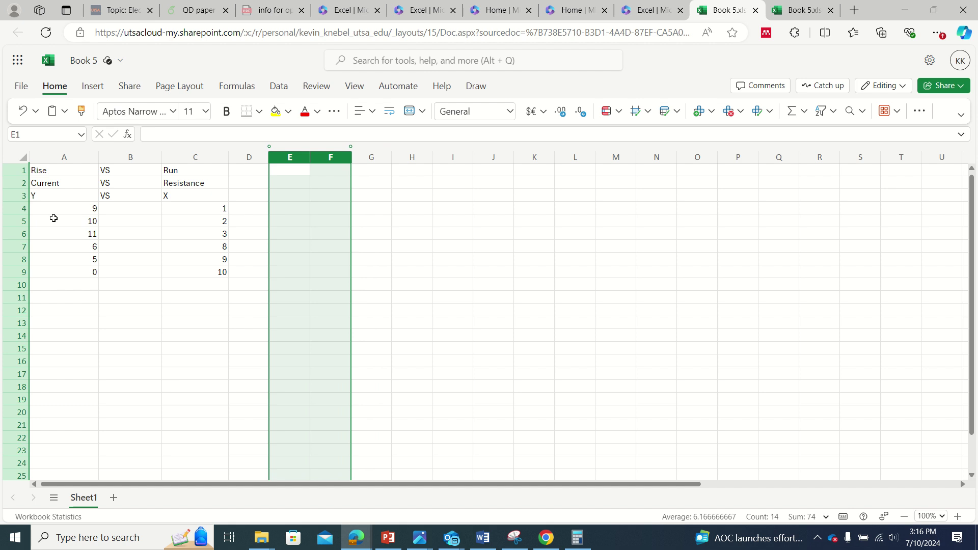
pyautogui.click(294, 203)
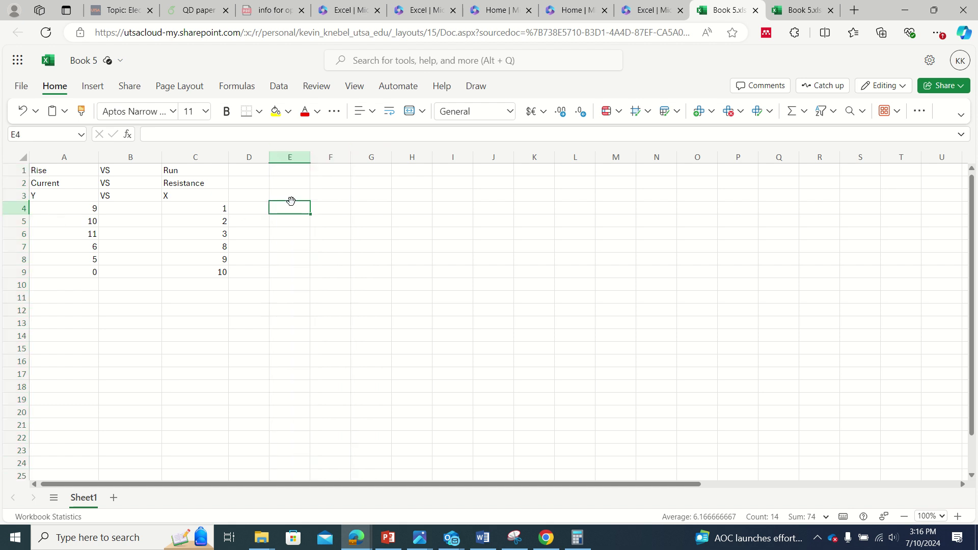
# - Enter the column headers x in cell E3 and y in cell F3
pyautogui.click(295, 199)
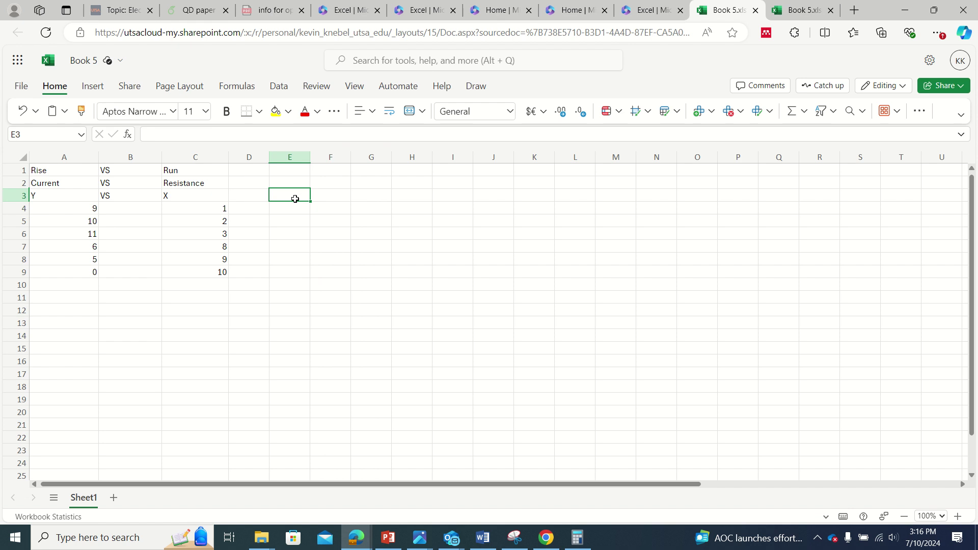
pyautogui.write('x')
pyautogui.click(331, 197)
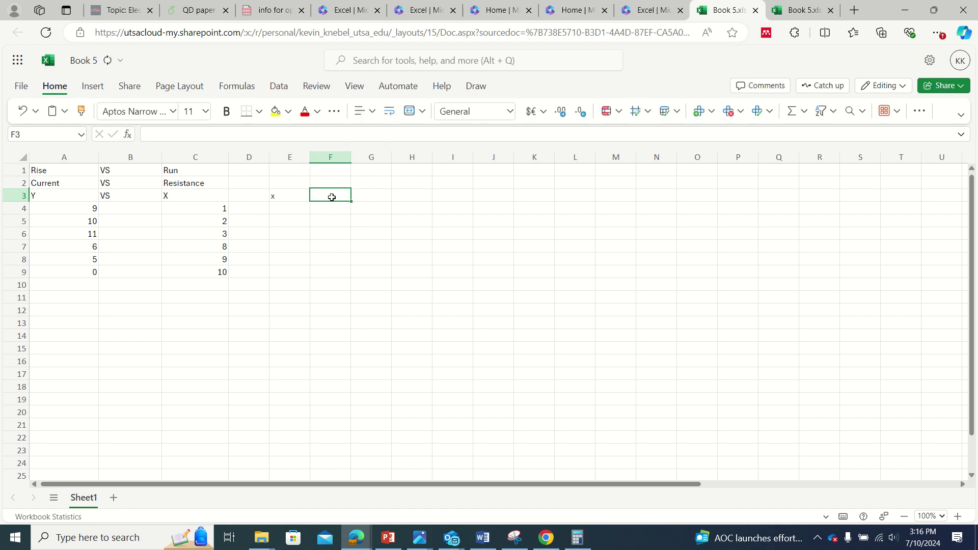
pyautogui.write('y')
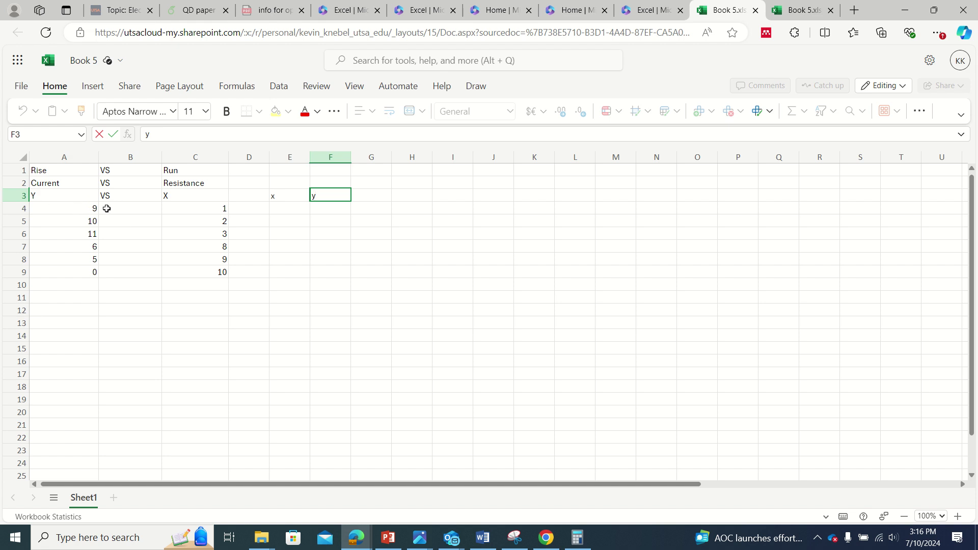
# - Copy the Current values in A4:A9 and paste them under the y header starting at F4
pyautogui.click(73, 212)
pyautogui.moveTo(73, 211); pyautogui.dragTo(71, 271)
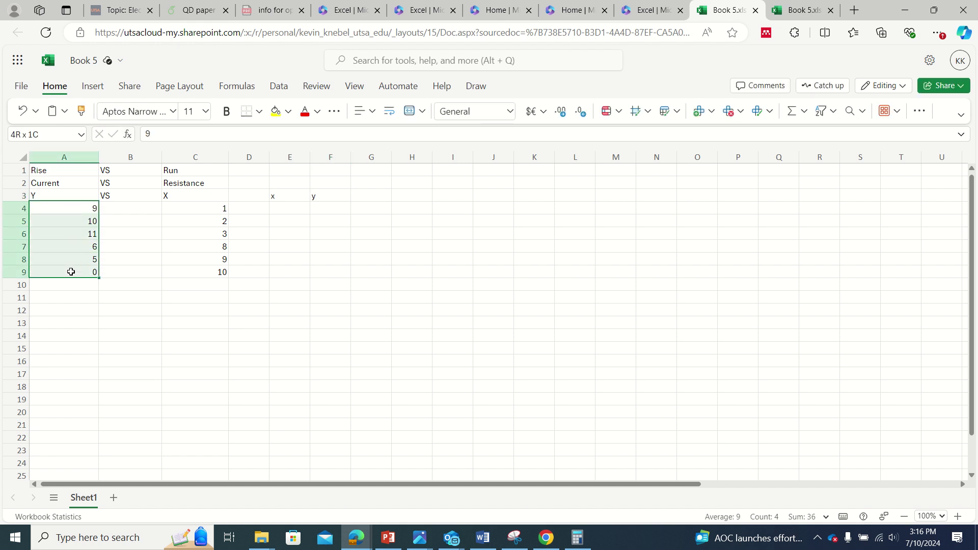
pyautogui.rightClick(71, 271)
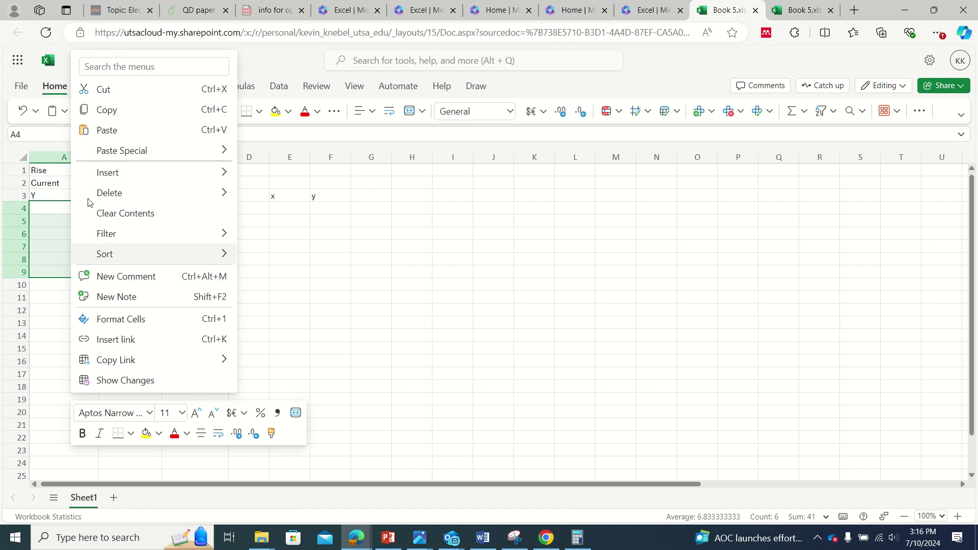
pyautogui.click(146, 111)
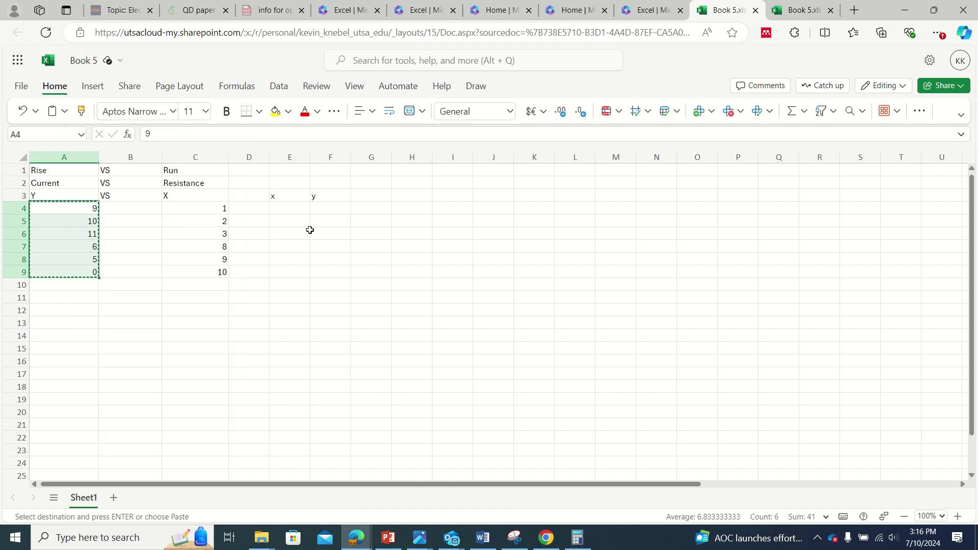
pyautogui.click(326, 206)
pyautogui.hotkey('ctrl', 'v')
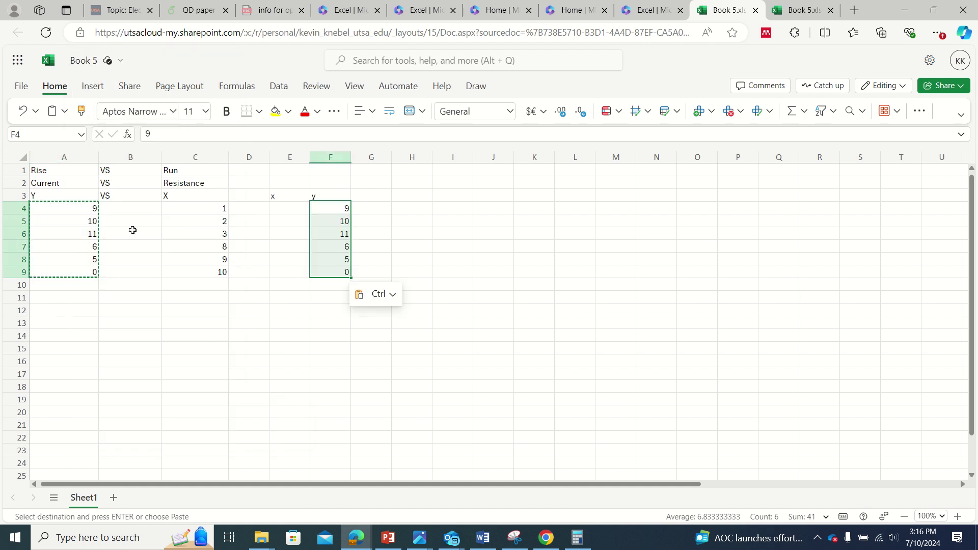
# - Copy the Resistance values in C4:C9 and paste them under the x header starting at E4
pyautogui.click(189, 209)
pyautogui.moveTo(189, 211); pyautogui.dragTo(190, 269)
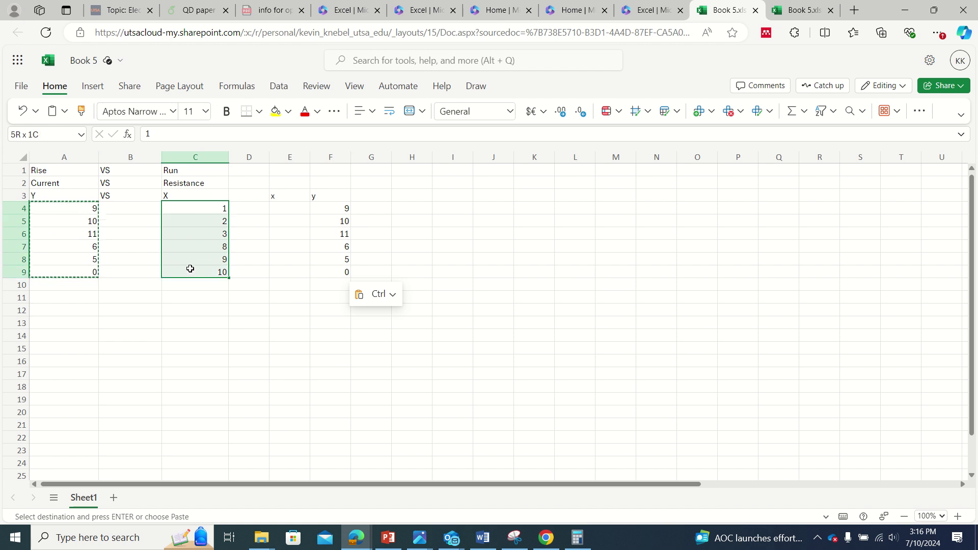
pyautogui.rightClick(191, 273)
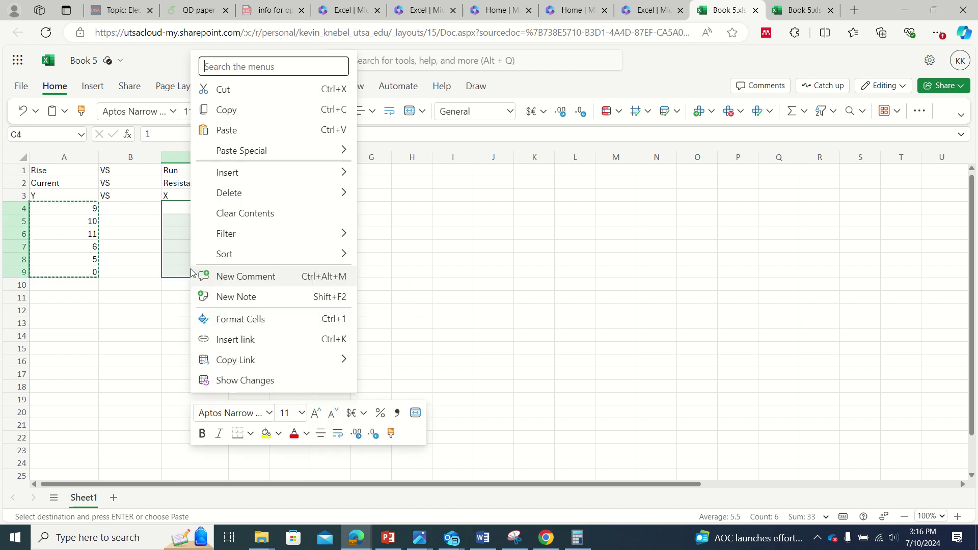
pyautogui.click(257, 110)
pyautogui.click(290, 213)
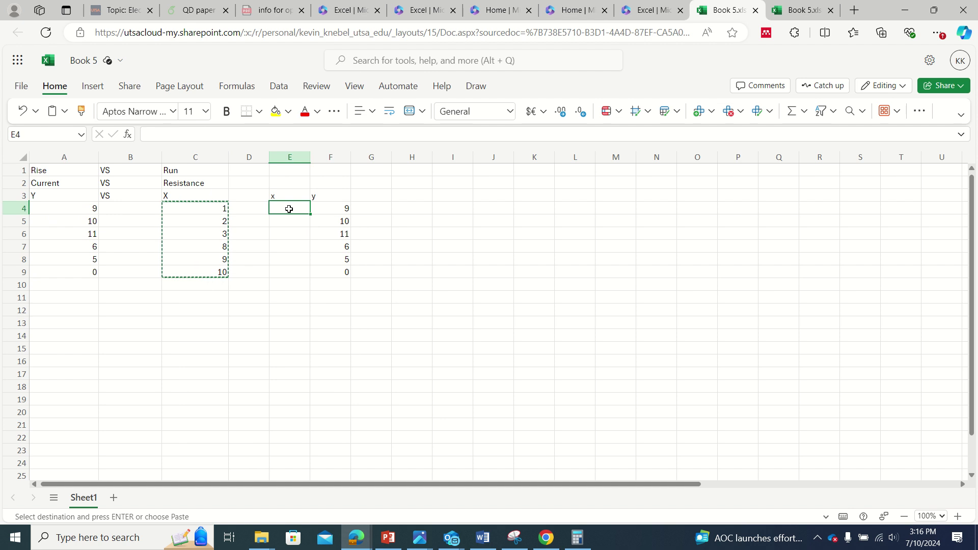
pyautogui.hotkey('ctrl', 'v')
pyautogui.click(277, 319)
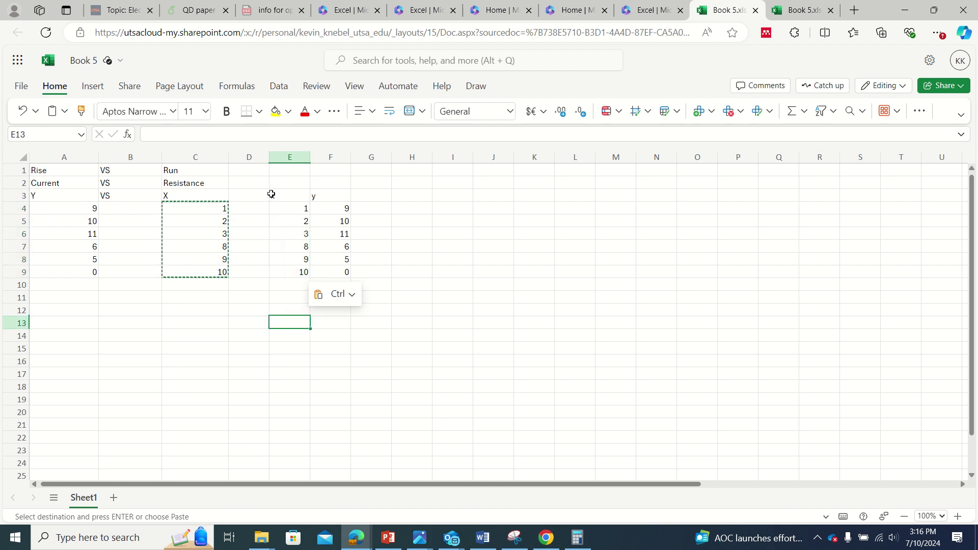
# - Insert a scatter chart from the x and y data in E3:F9 and move it clear of the data, beside column G
pyautogui.click(85, 92)
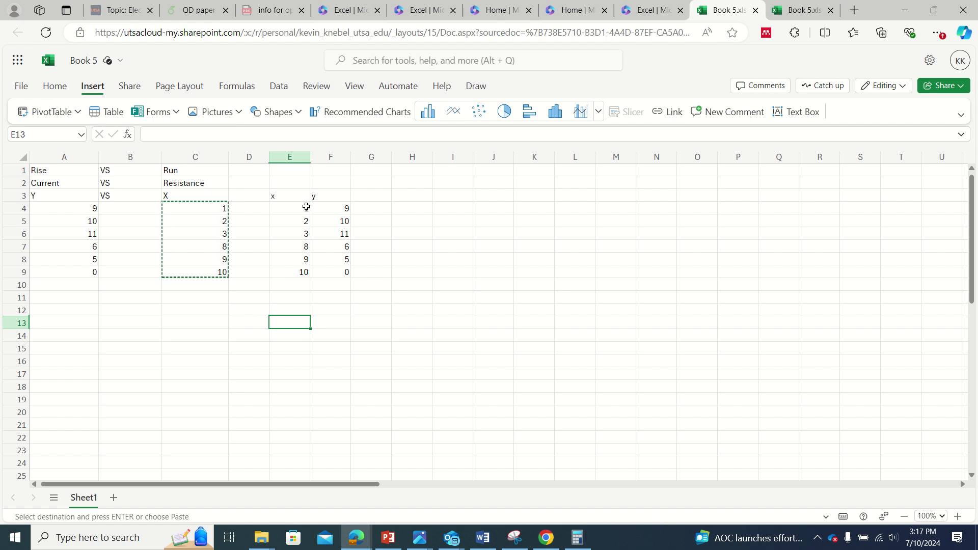
pyautogui.moveTo(282, 191); pyautogui.dragTo(332, 271)
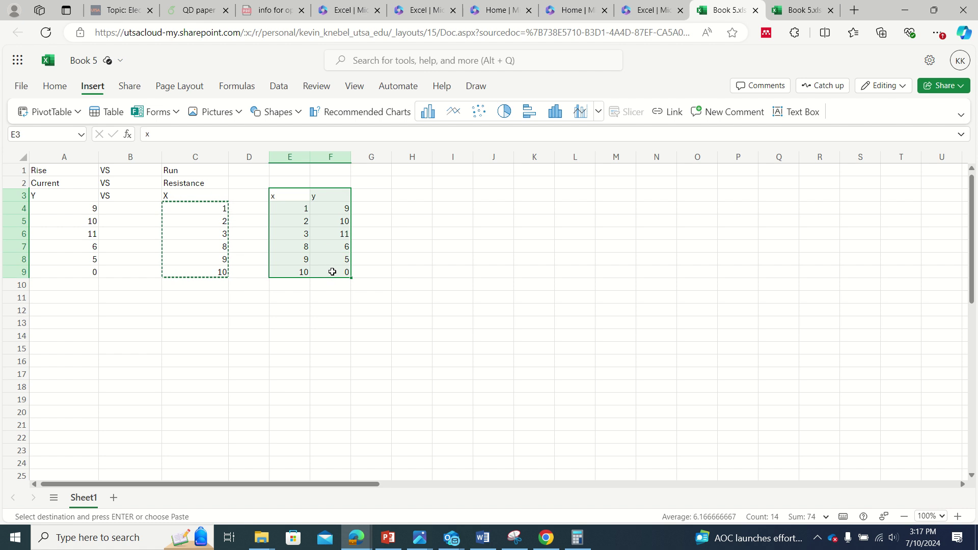
pyautogui.click(478, 112)
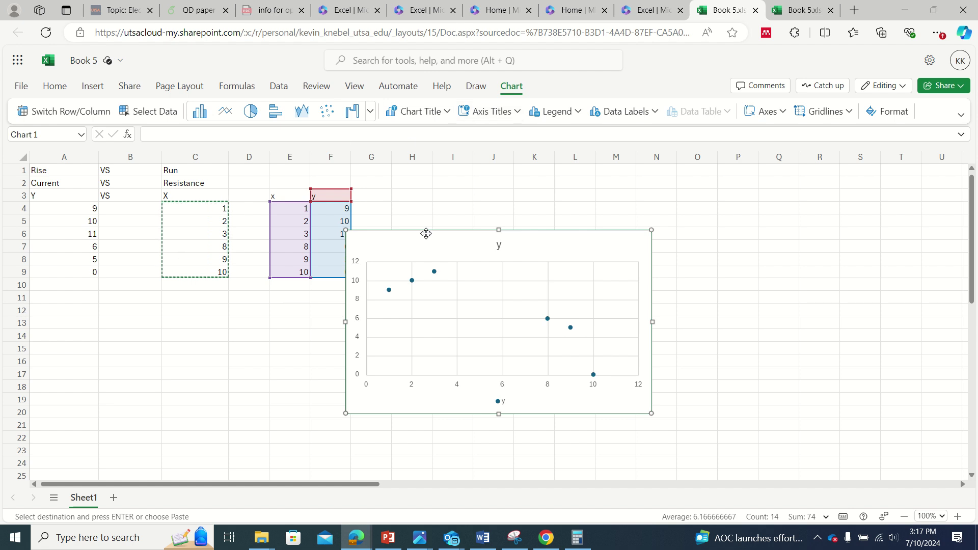
pyautogui.moveTo(427, 240); pyautogui.dragTo(472, 196)
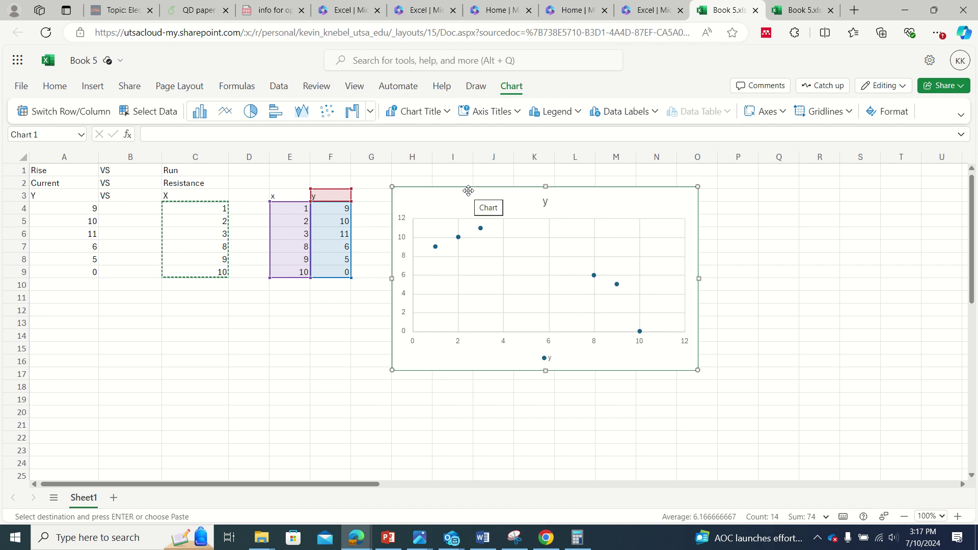
# - Open the scatter chart's data selection settings and examine its source range, X values and Y values
pyautogui.rightClick(468, 192)
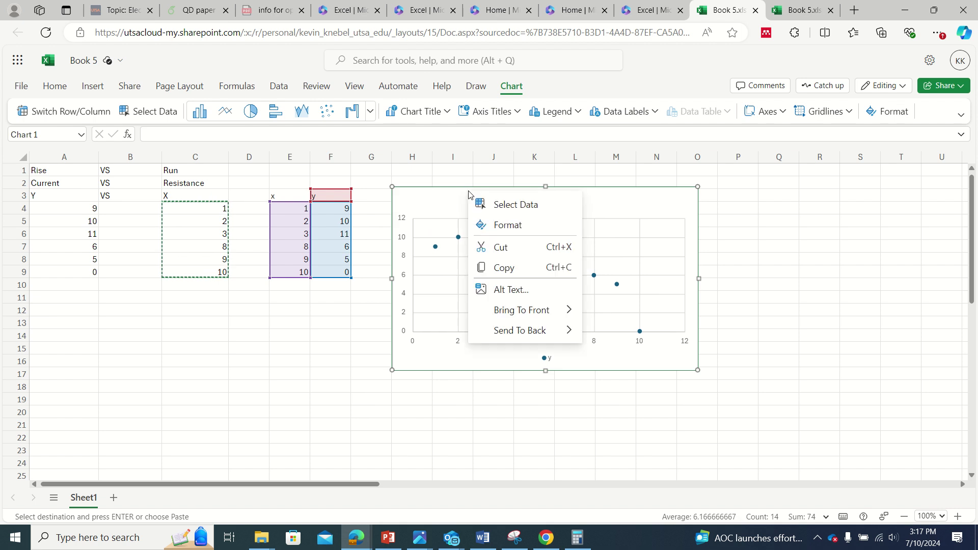
pyautogui.click(497, 210)
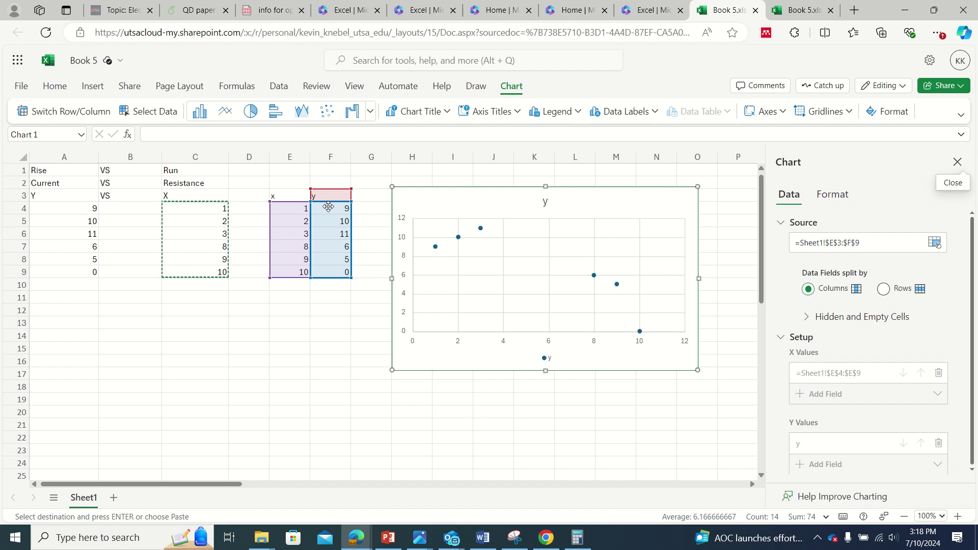
pyautogui.moveTo(328, 206)
pyautogui.mouseDown()
pyautogui.moveTo(357, 226)
pyautogui.moveTo(330, 235)
pyautogui.moveTo(363, 177)
pyautogui.moveTo(336, 208)
pyautogui.moveTo(319, 270)
pyautogui.moveTo(319, 252)
pyautogui.moveTo(246, 237)
pyautogui.moveTo(316, 204)
pyautogui.moveTo(315, 232)
pyautogui.moveTo(351, 216)
pyautogui.moveTo(321, 206)
pyautogui.mouseUp()
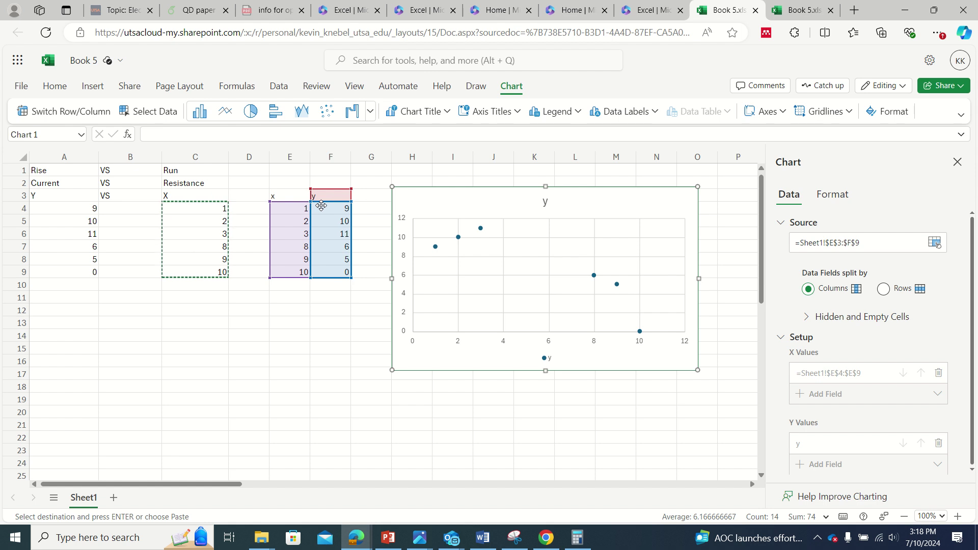
# - Set the scatter chart's title to "Current vs R" in its format settings
pyautogui.click(832, 199)
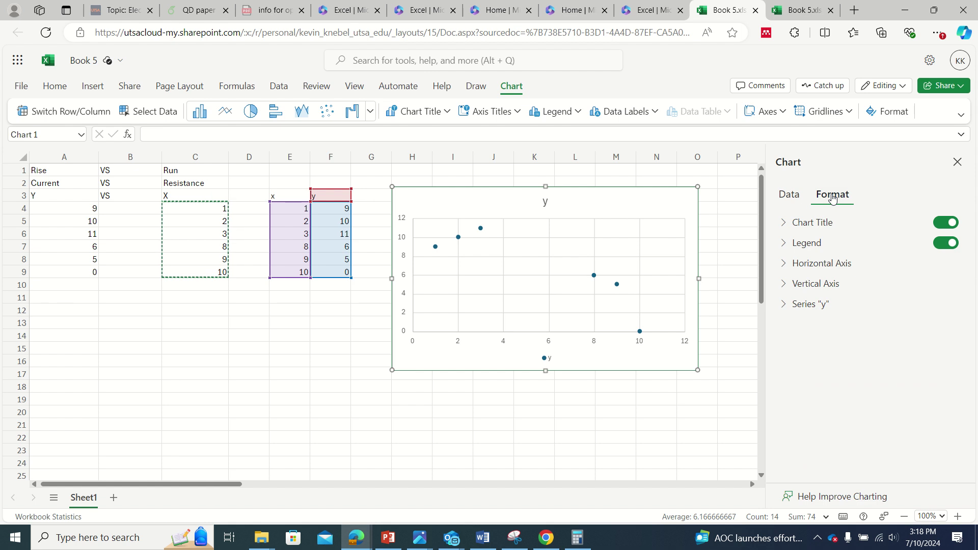
pyautogui.click(786, 225)
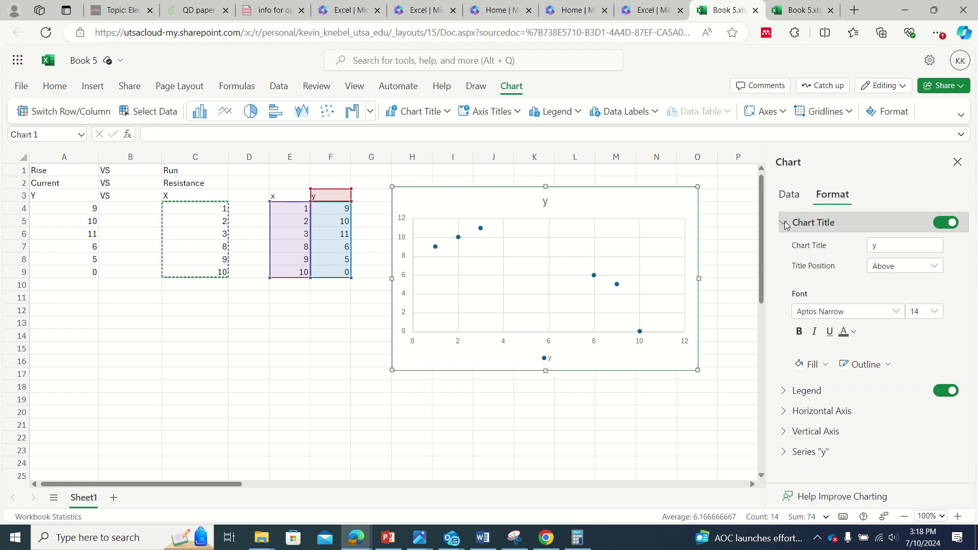
pyautogui.click(895, 243)
pyautogui.press('BackSpace')
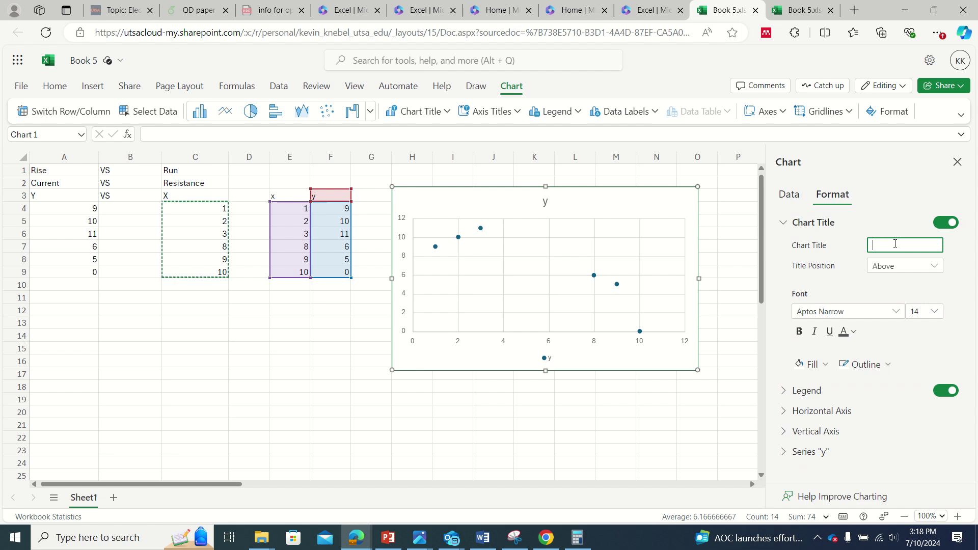
pyautogui.write('Current')
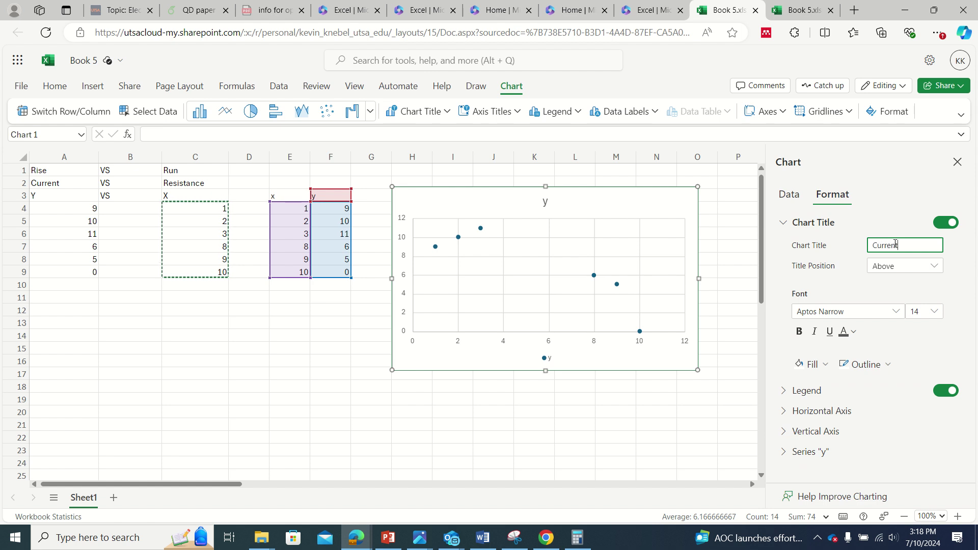
pyautogui.write(' vs R')
pyautogui.press('Return')
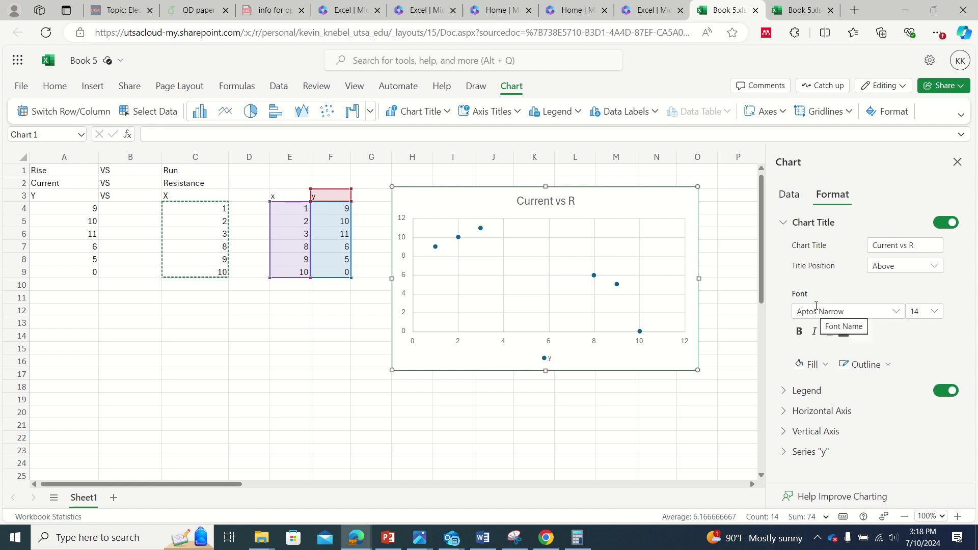
pyautogui.click(785, 224)
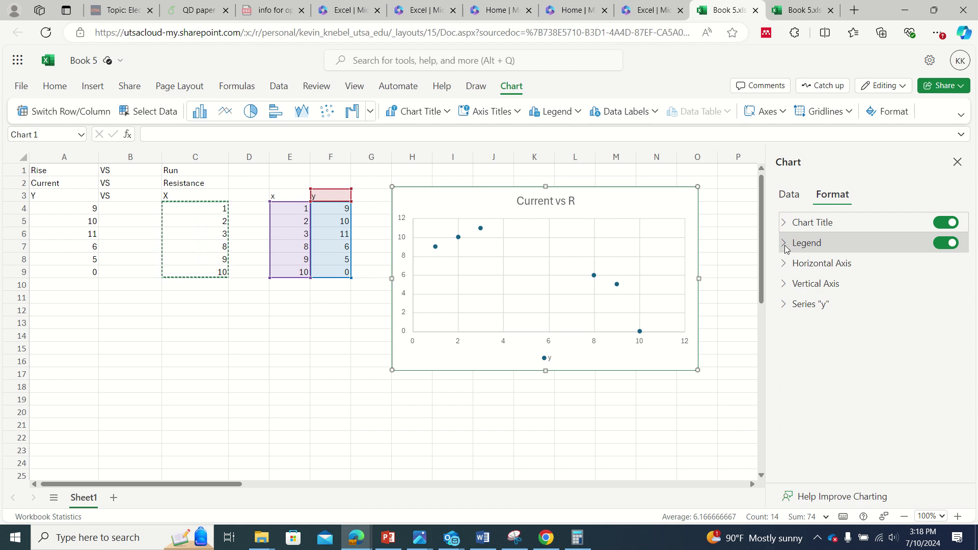
pyautogui.click(783, 246)
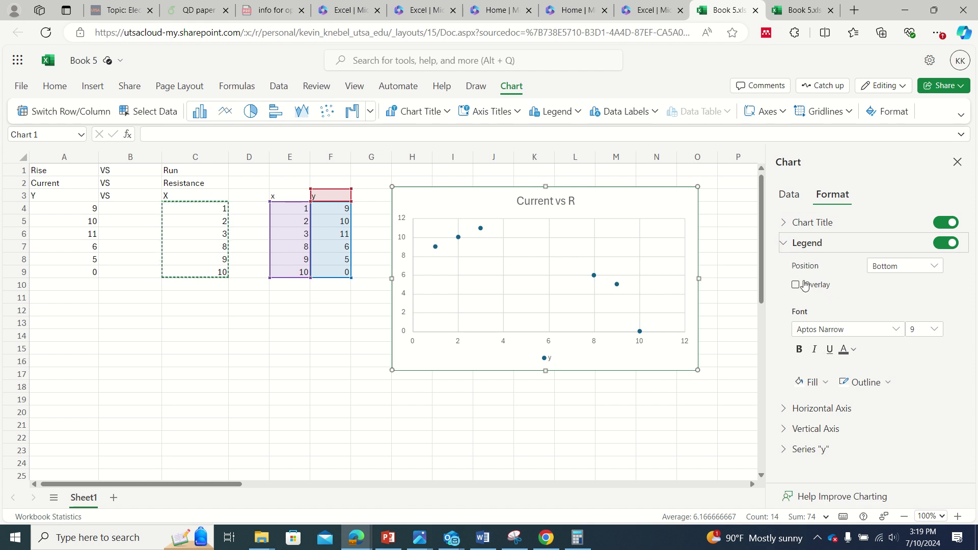
pyautogui.click(785, 249)
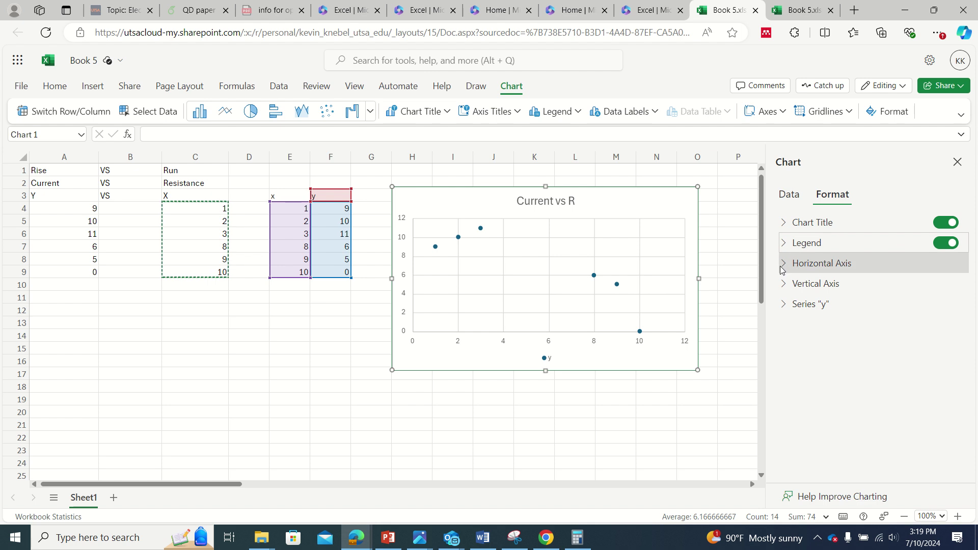
# - Add a trendline to the scatter chart's y series and set its trend type to Polynomial
pyautogui.click(785, 304)
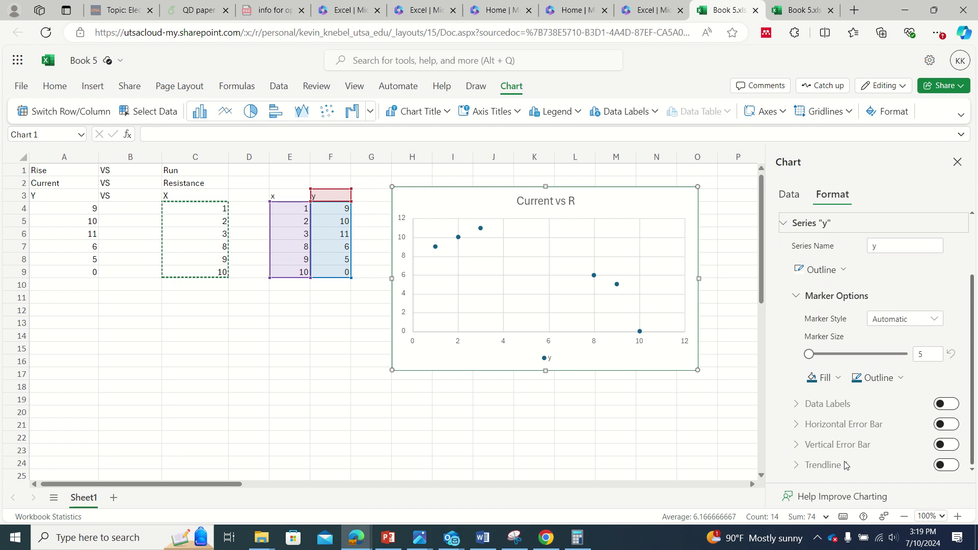
pyautogui.click(946, 465)
pyautogui.scroll(-2, 890, 438)
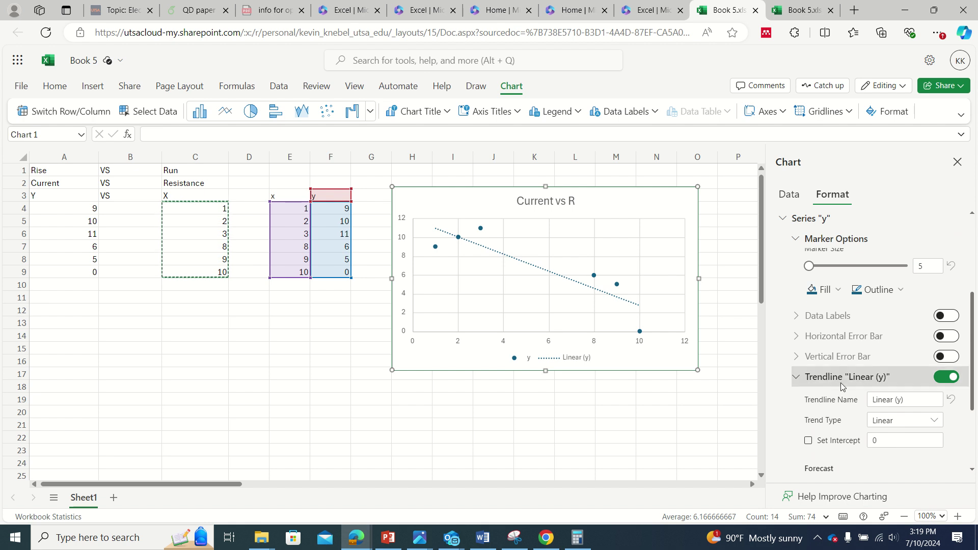
pyautogui.click(886, 421)
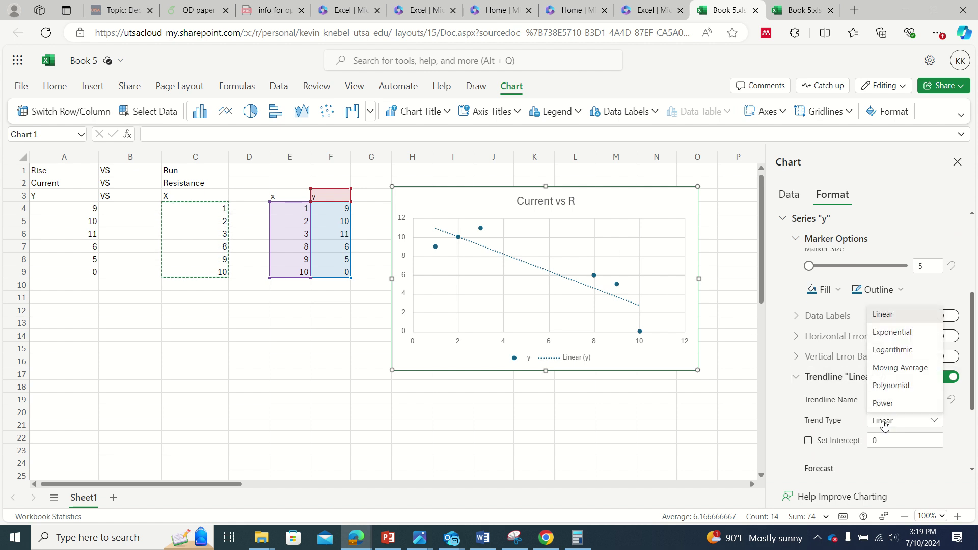
pyautogui.click(886, 386)
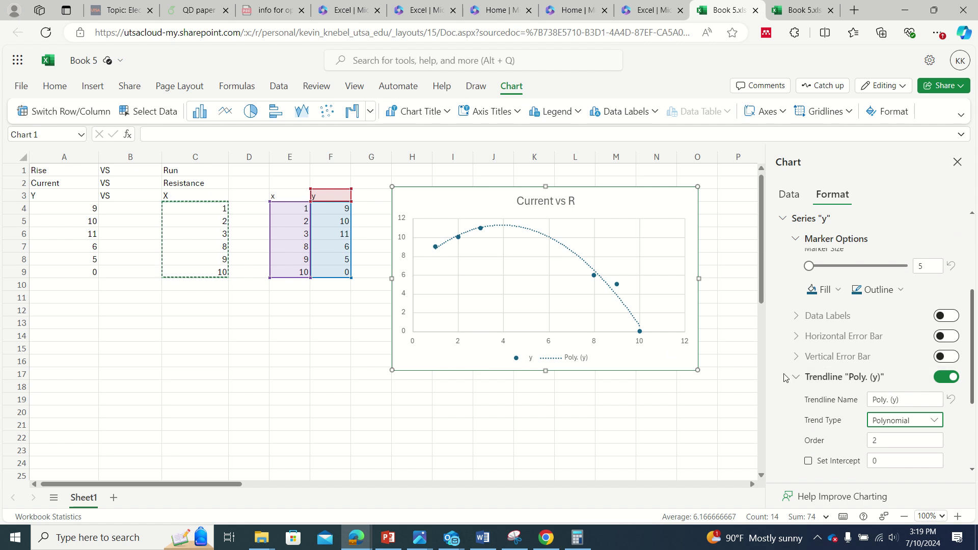
# - Turn on Equation and Values for the polynomial trendline to display its equation on the chart
pyautogui.scroll(-2, 810, 407)
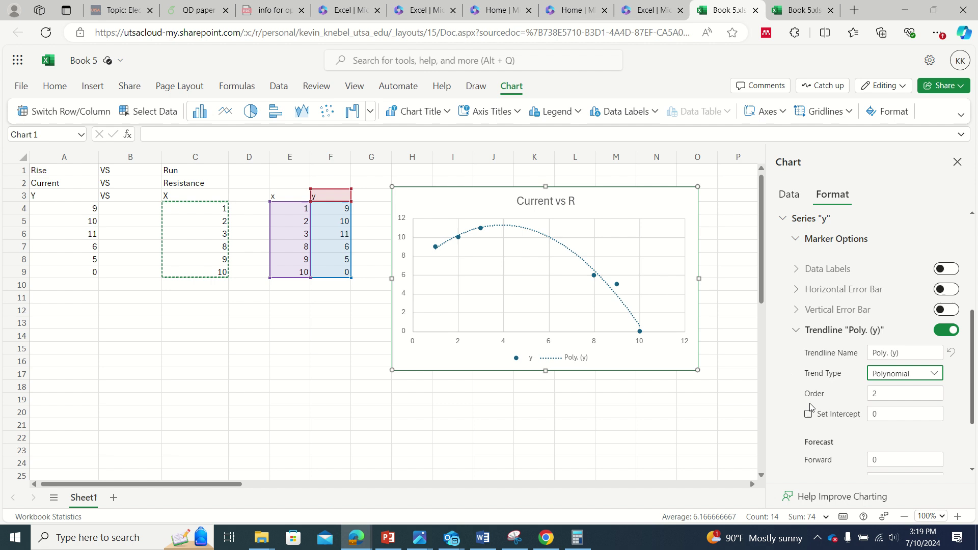
pyautogui.scroll(-2, 810, 407)
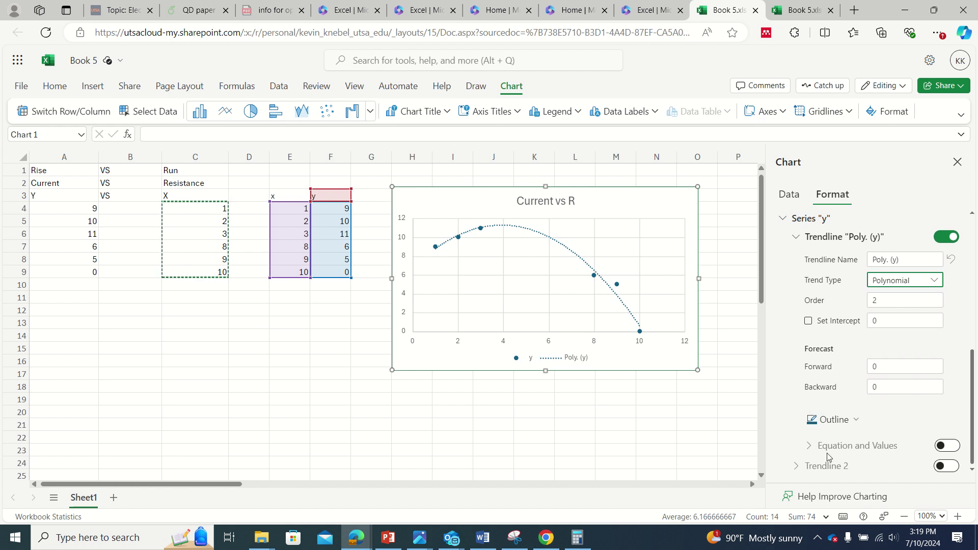
pyautogui.click(943, 446)
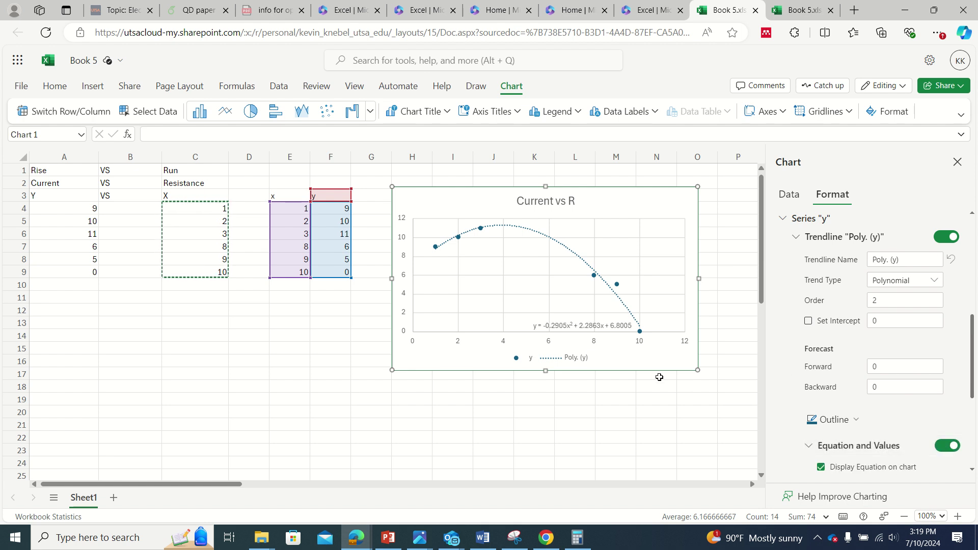